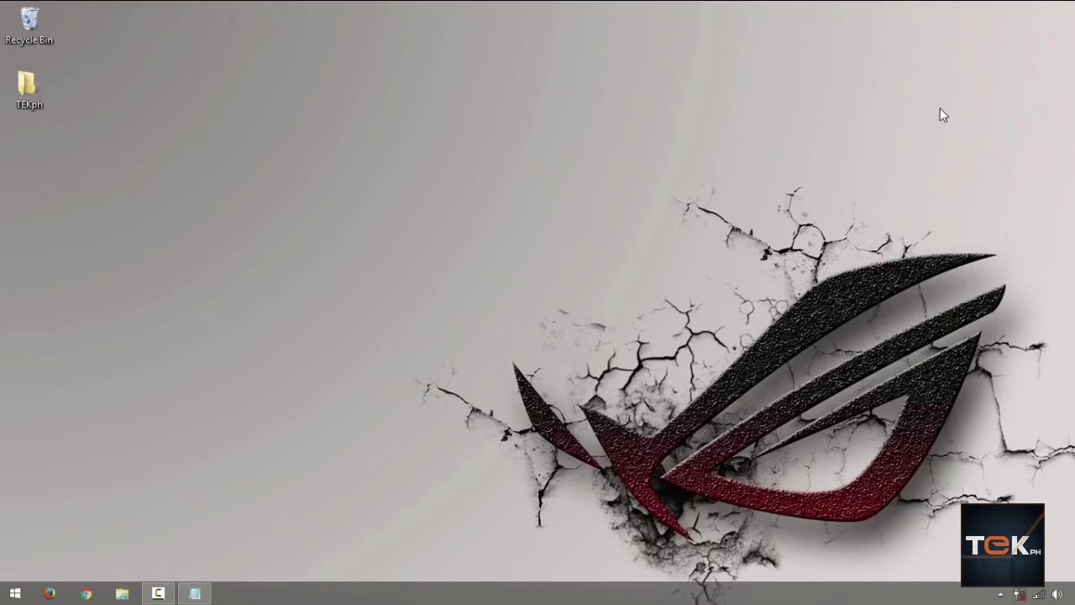
Launch a Command Prompt from the Run dialog and enter the ipconfig command
key("super+r")
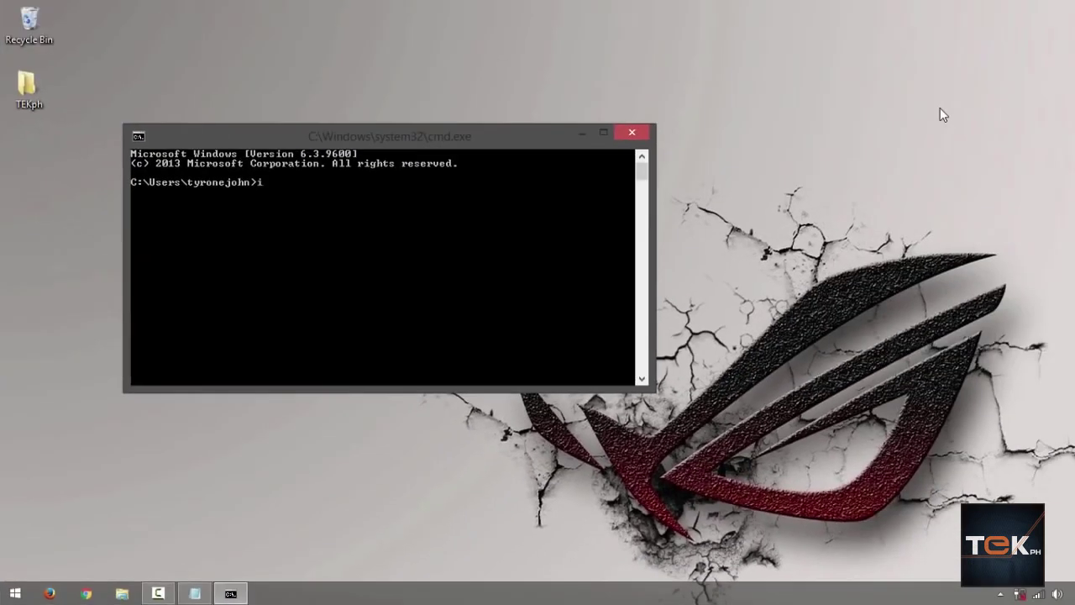
type("pconfi")
type("g")
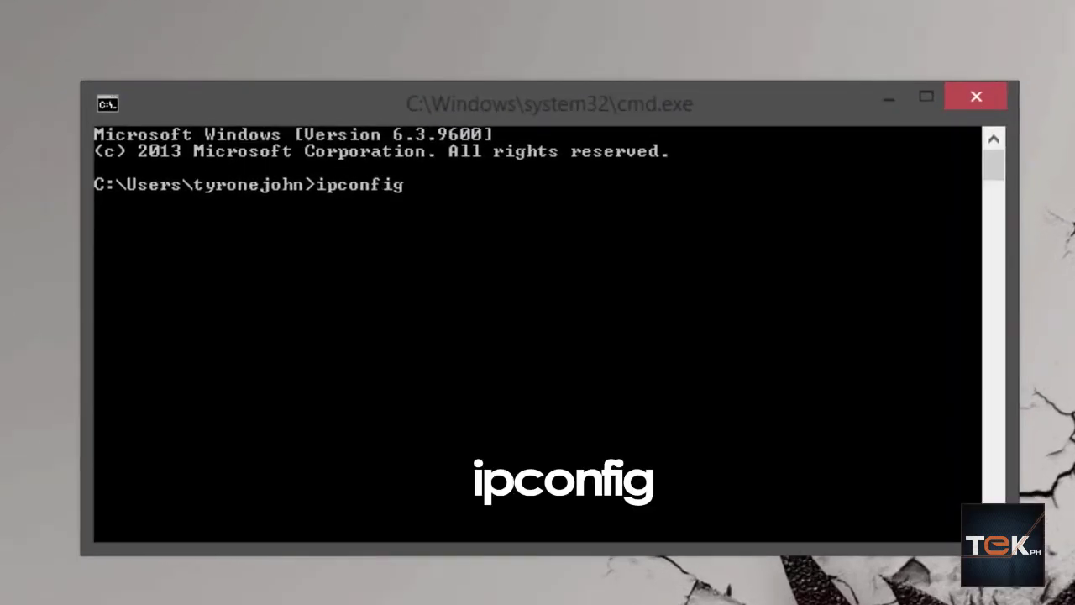
key("Return")
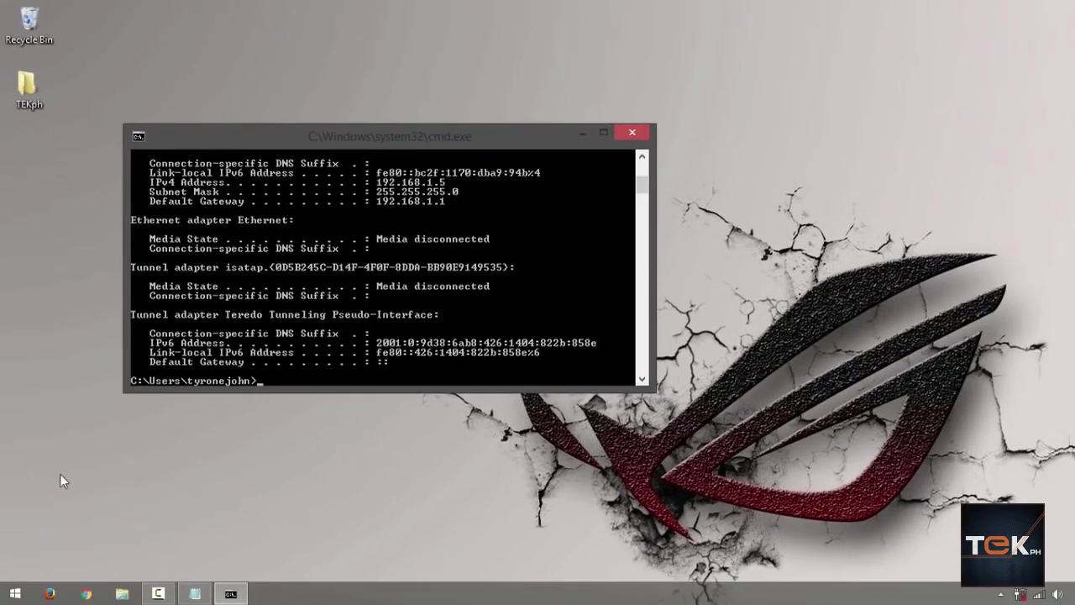
Enter 192.168.1.1 in Firefox's address bar, checking it against the ipconfig gateway
left_click(50, 593)
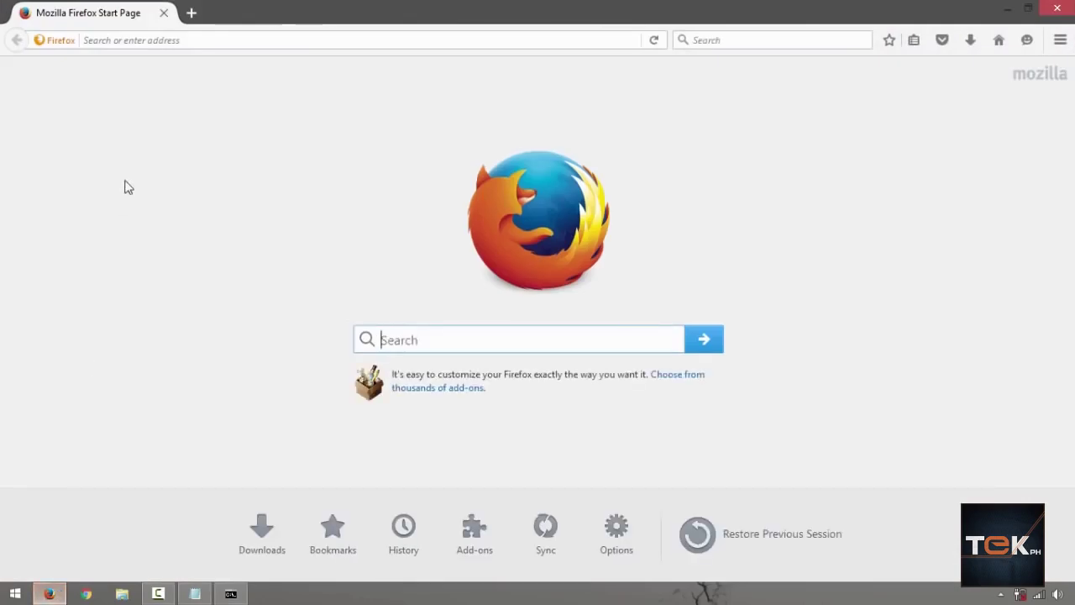
left_click(495, 40)
type("192.168")
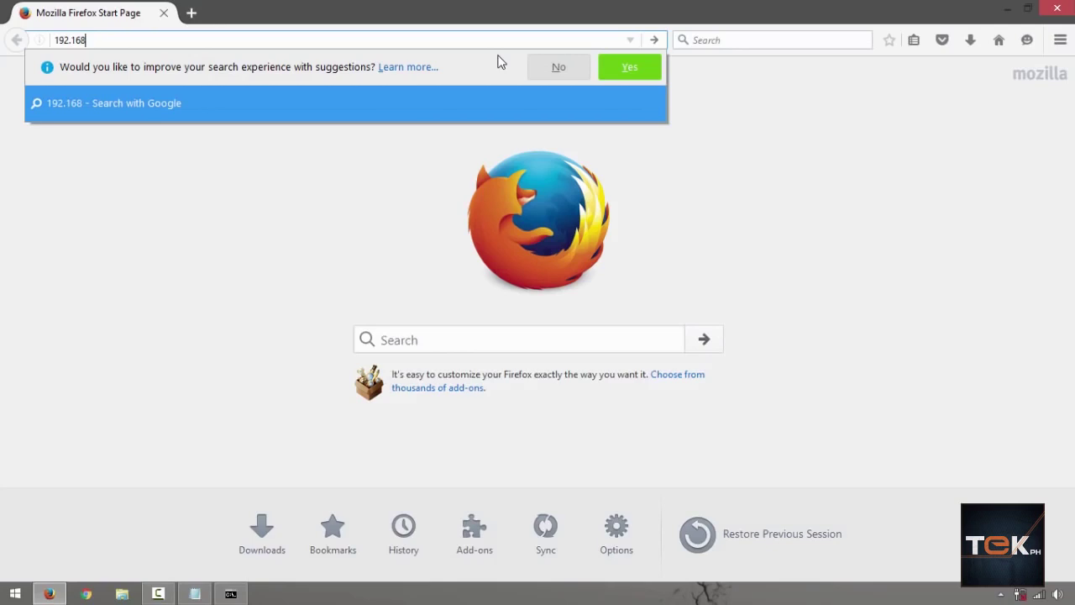
type(".1.1")
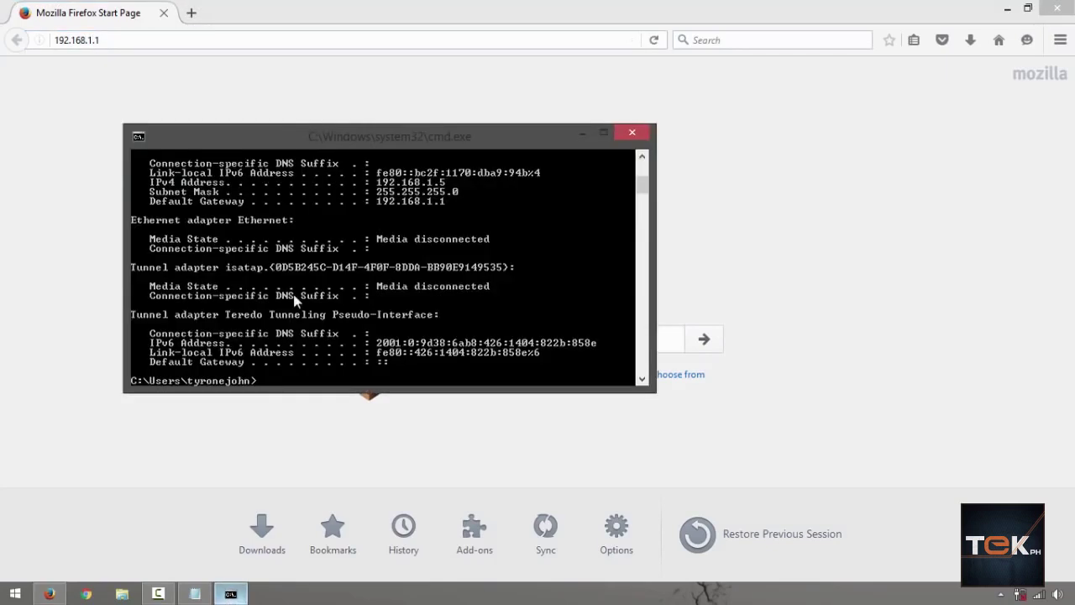
left_click(230, 594)
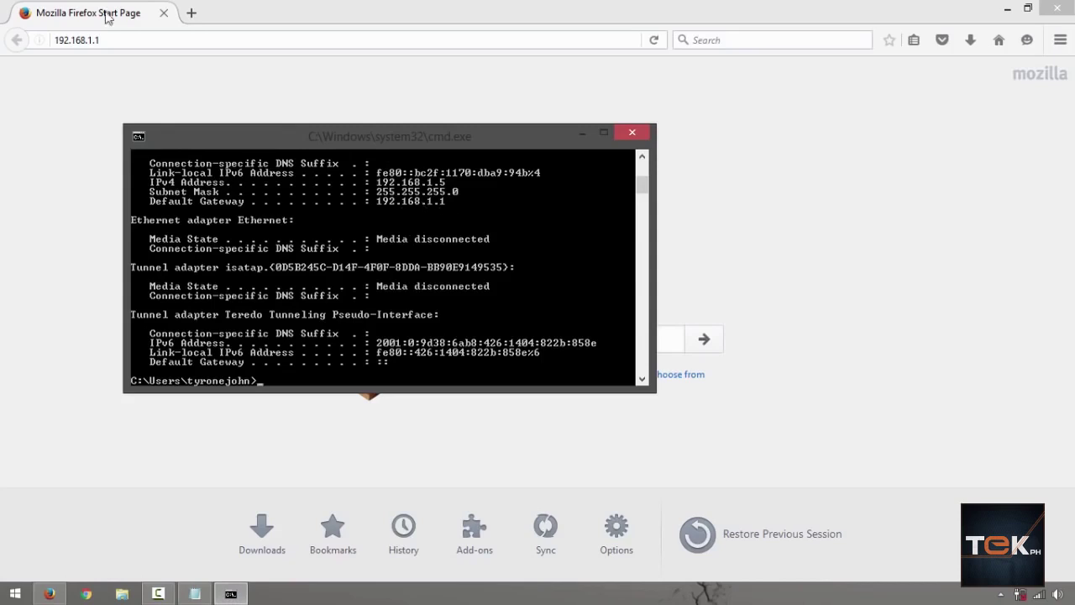
left_click(172, 42)
Load the ZTE login page at 192.168.1.1 and enter 'admin' as the username
key("Return")
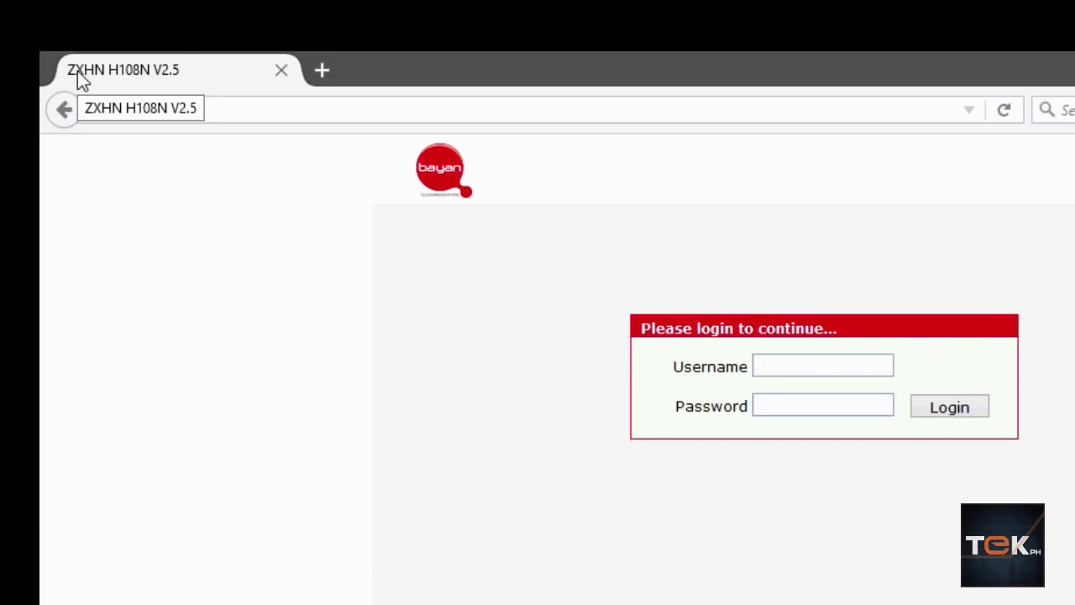
left_click(824, 364)
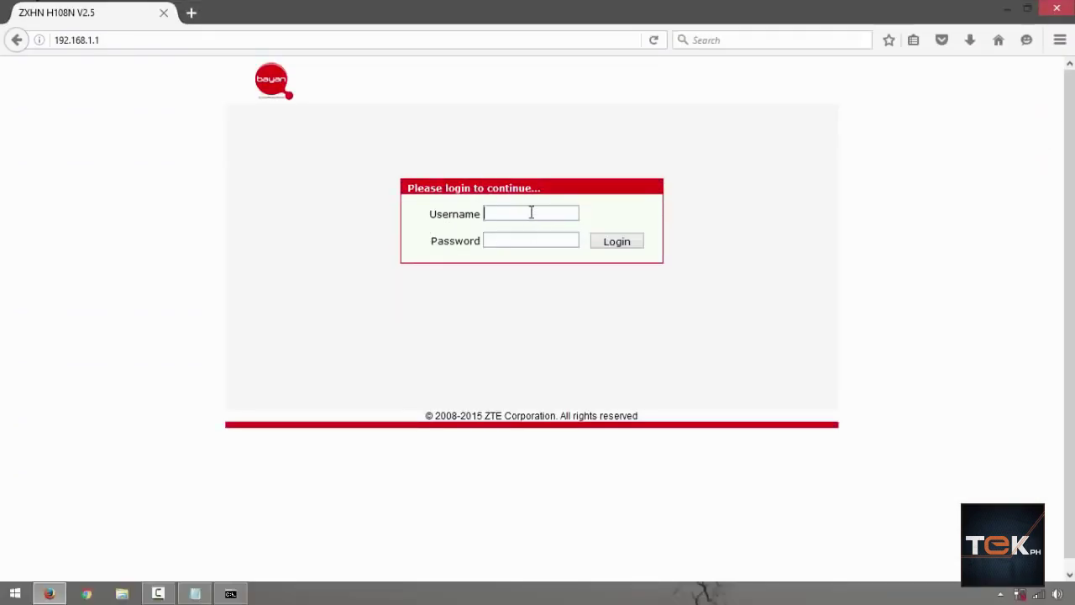
type("admin")
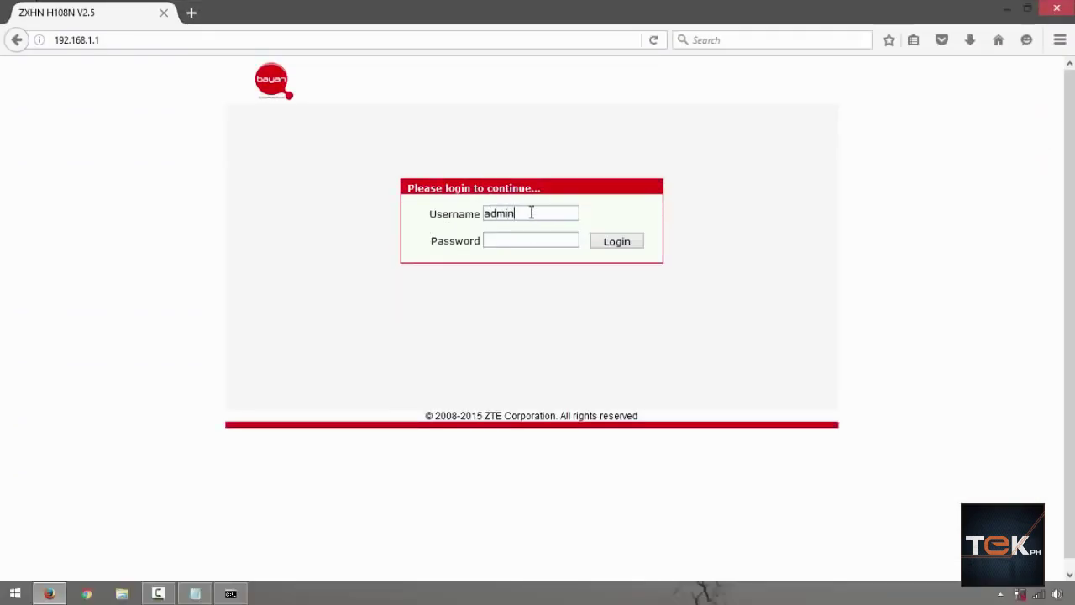
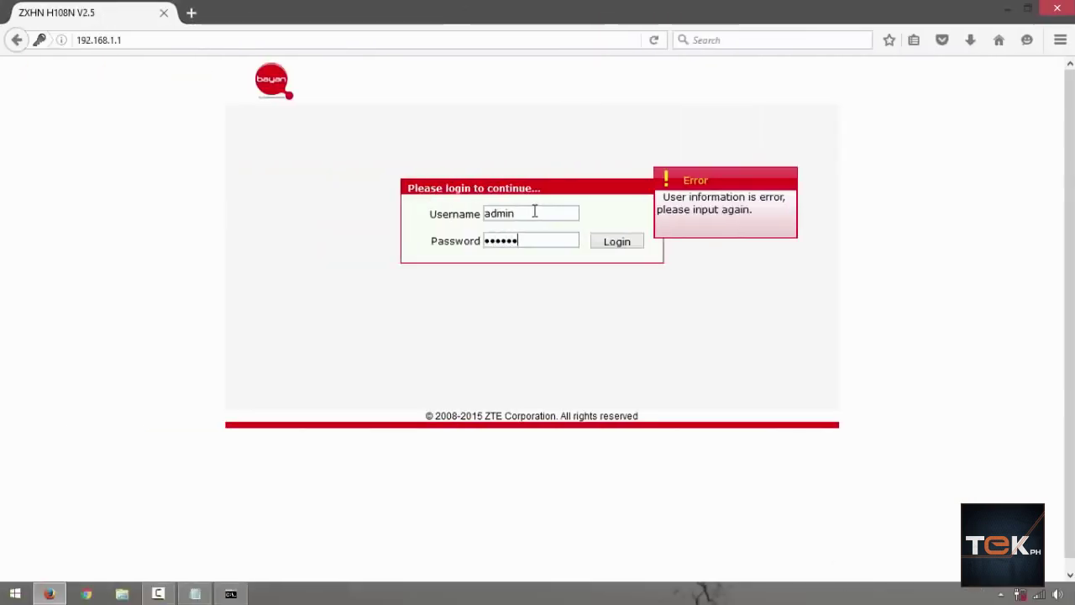
Log in as admin, go to Network > WLAN > SSID Settings, and open the SSID list
key("Return")
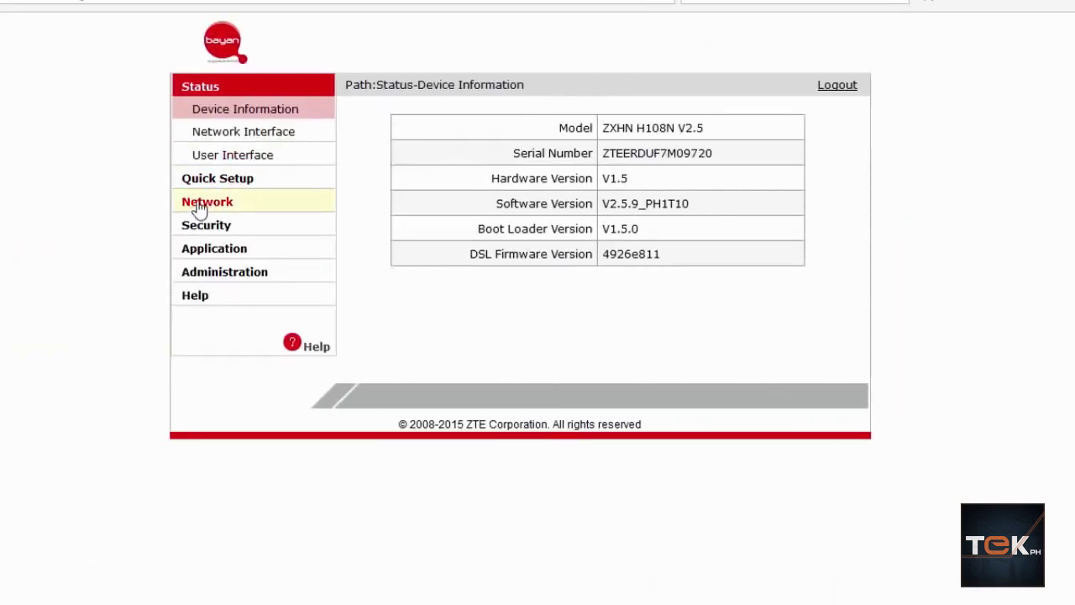
left_click(198, 208)
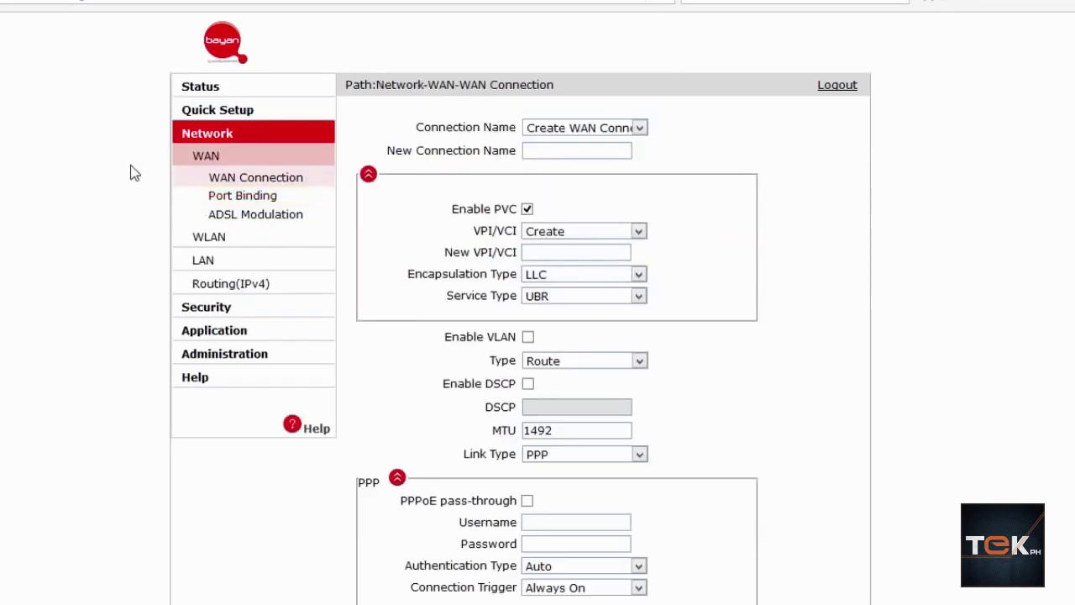
left_click(209, 238)
left_click(247, 219)
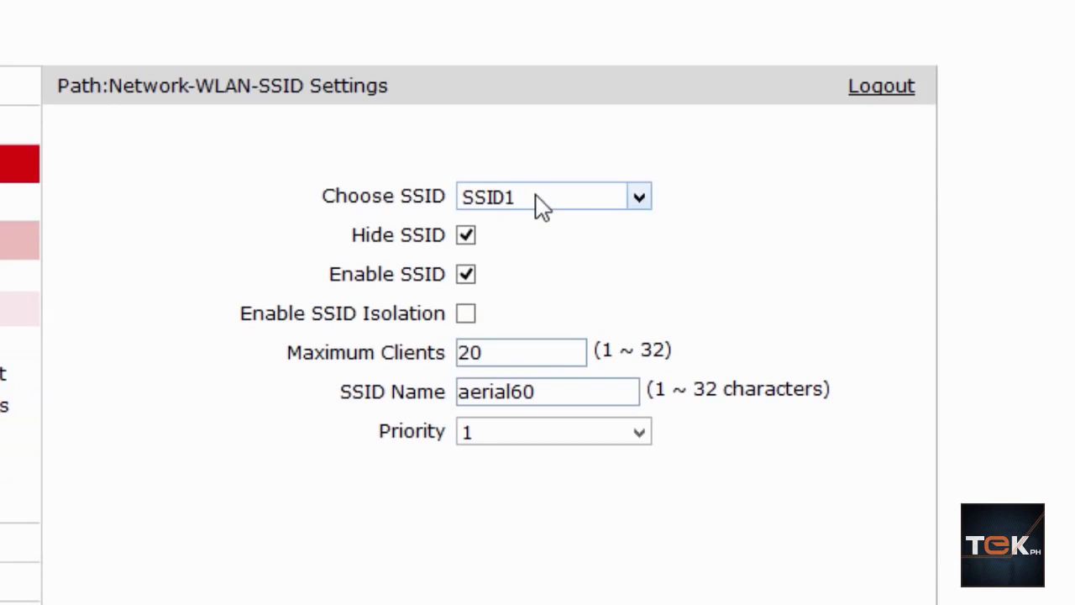
left_click(533, 197)
left_click(534, 225)
Replace SSID1's name aerial60 with MYCAFEBIZ, leaving priority at 1
left_click_drag(576, 389, 341, 378)
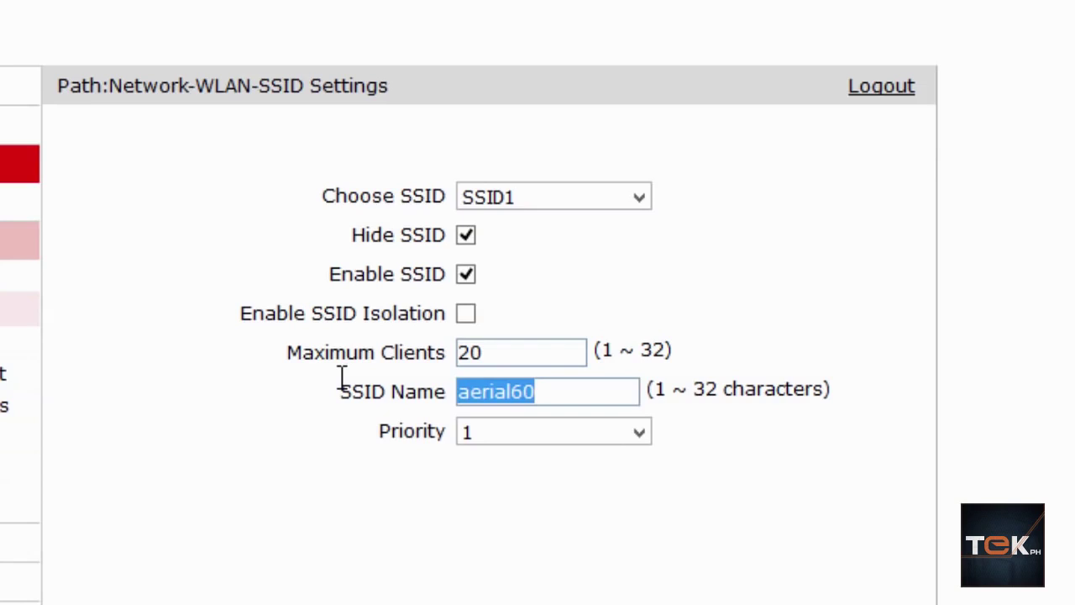
type("MY")
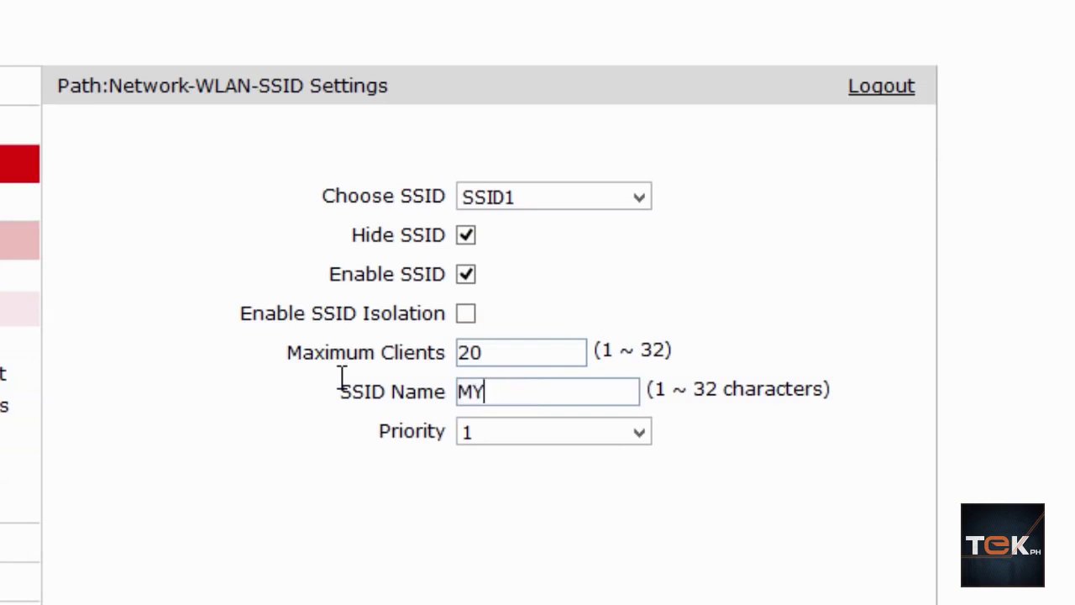
type("CAFEBIZ")
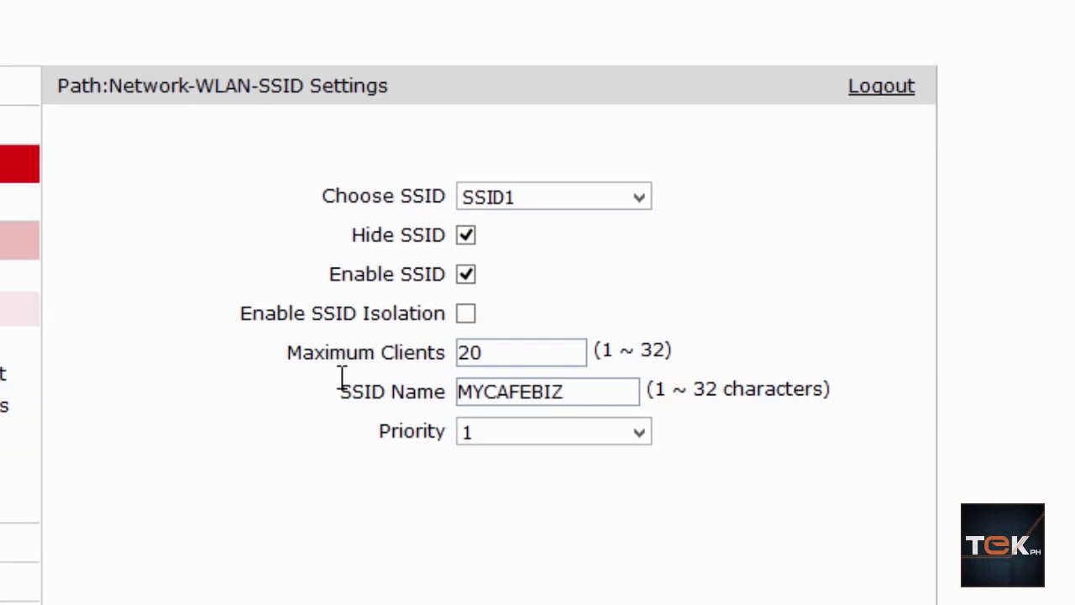
left_click(535, 443)
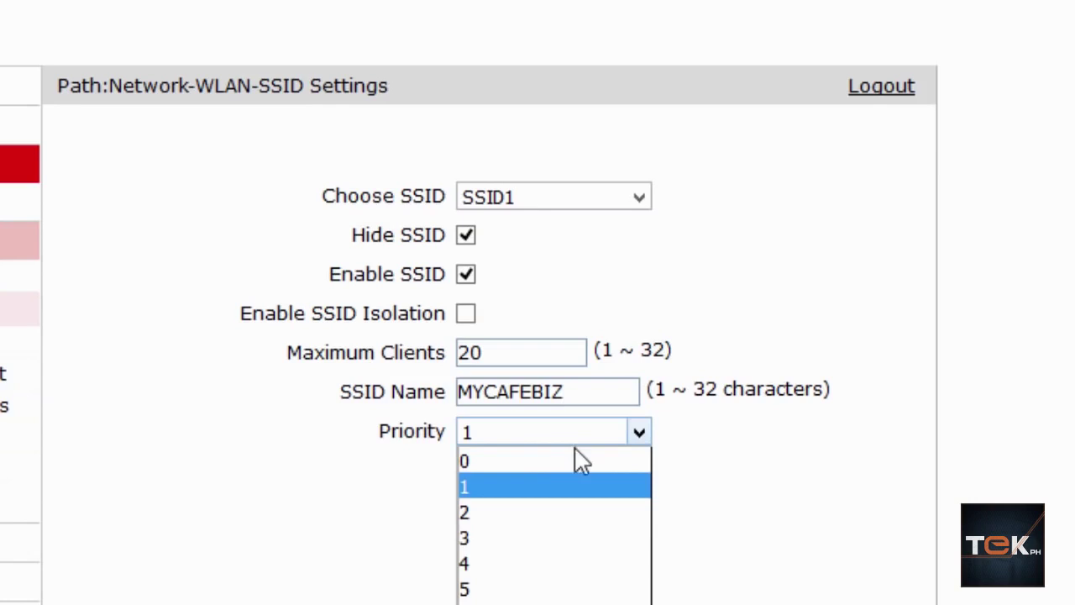
left_click(837, 521)
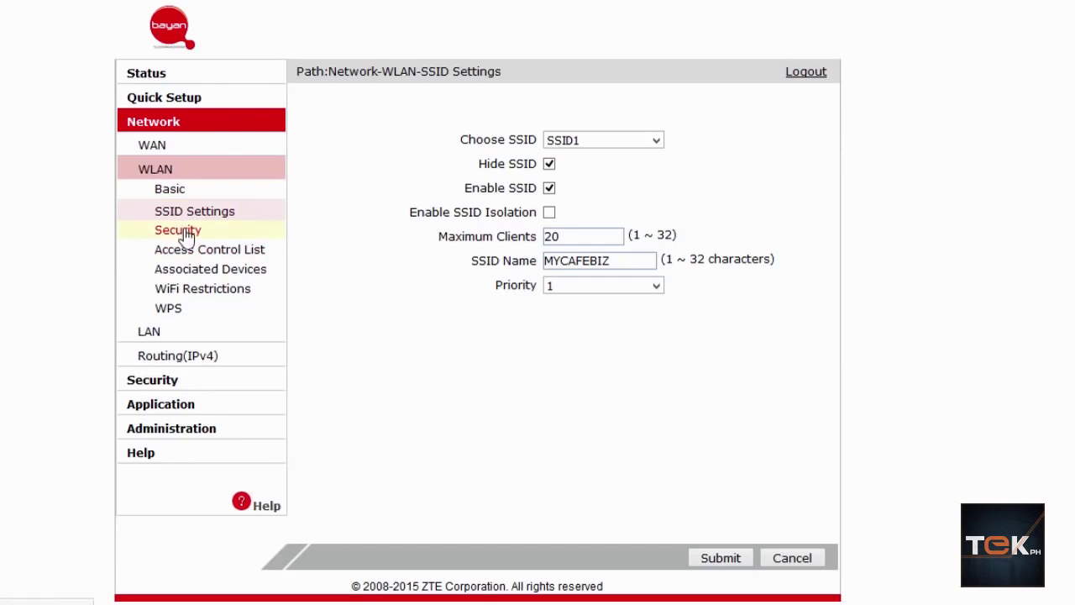
Return via Security and Basic to SSID Settings and rename SSID1 to mycafebiz
left_click(187, 237)
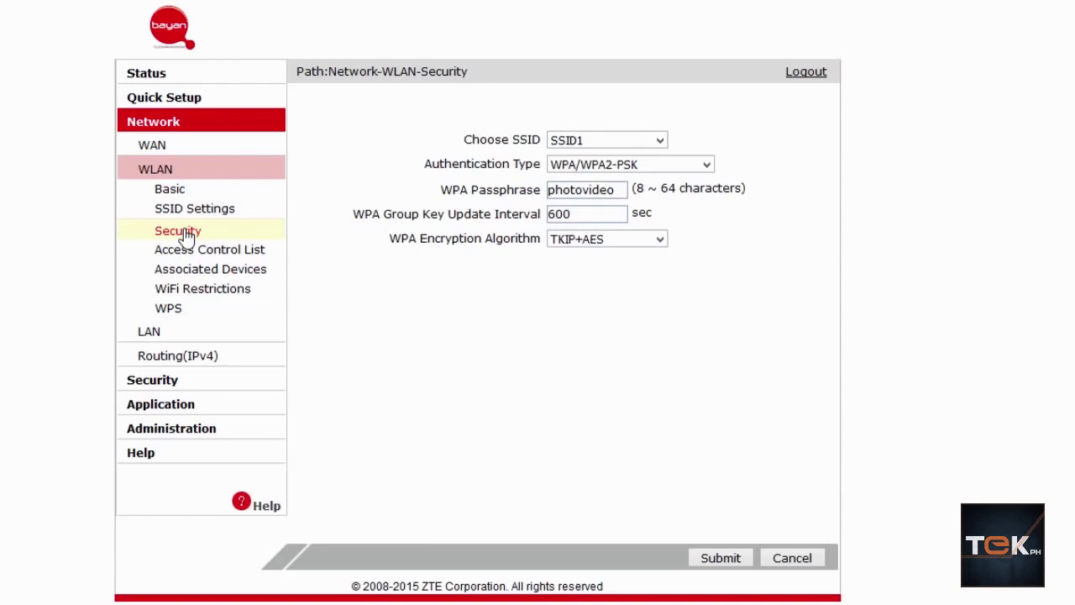
left_click(168, 189)
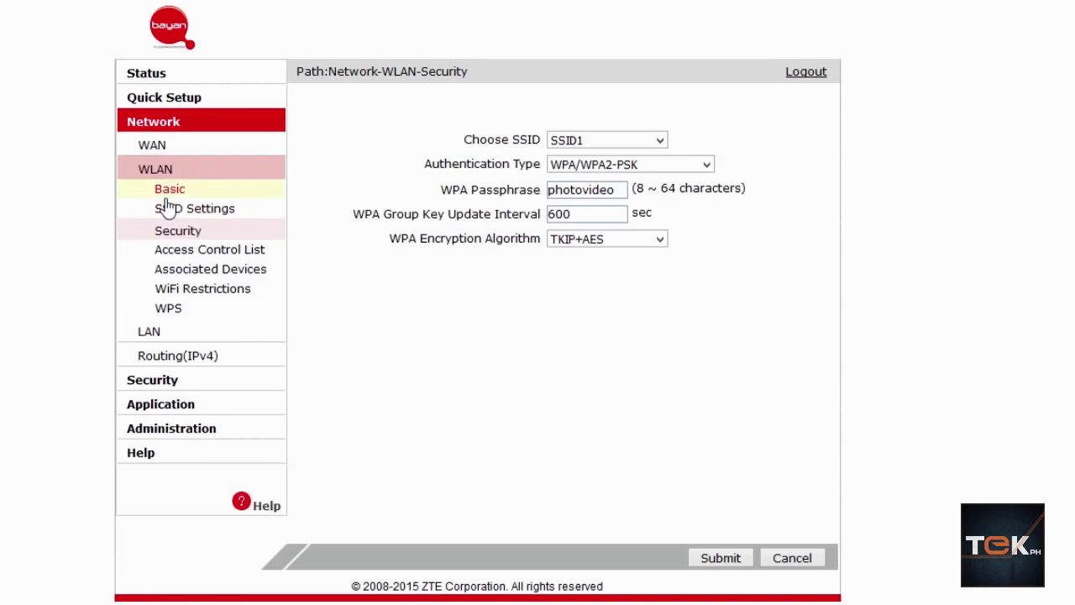
left_click(179, 211)
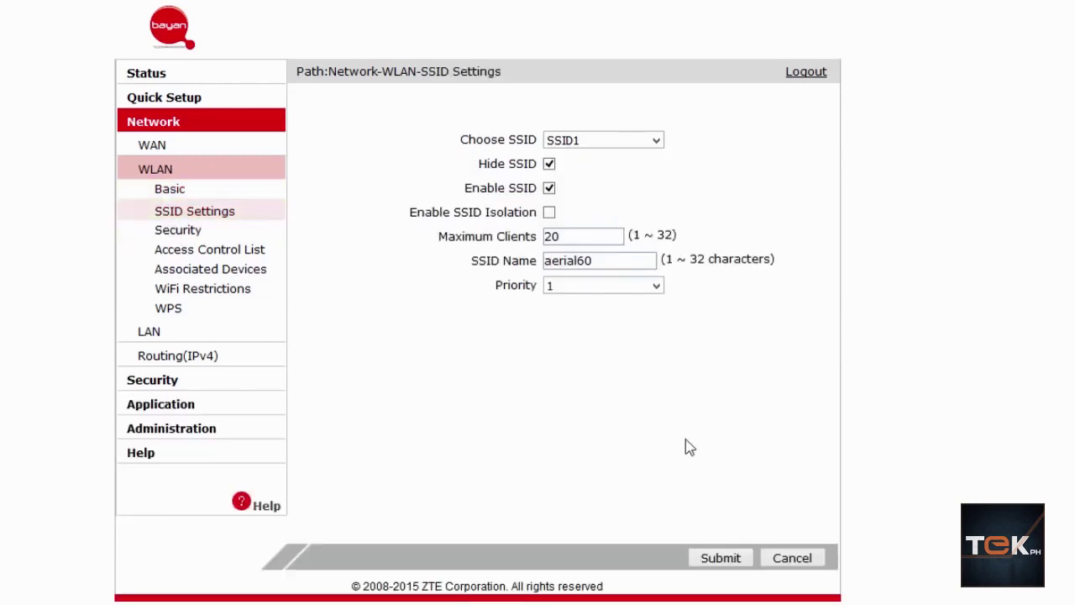
double_click(559, 257)
type("mycafebiz")
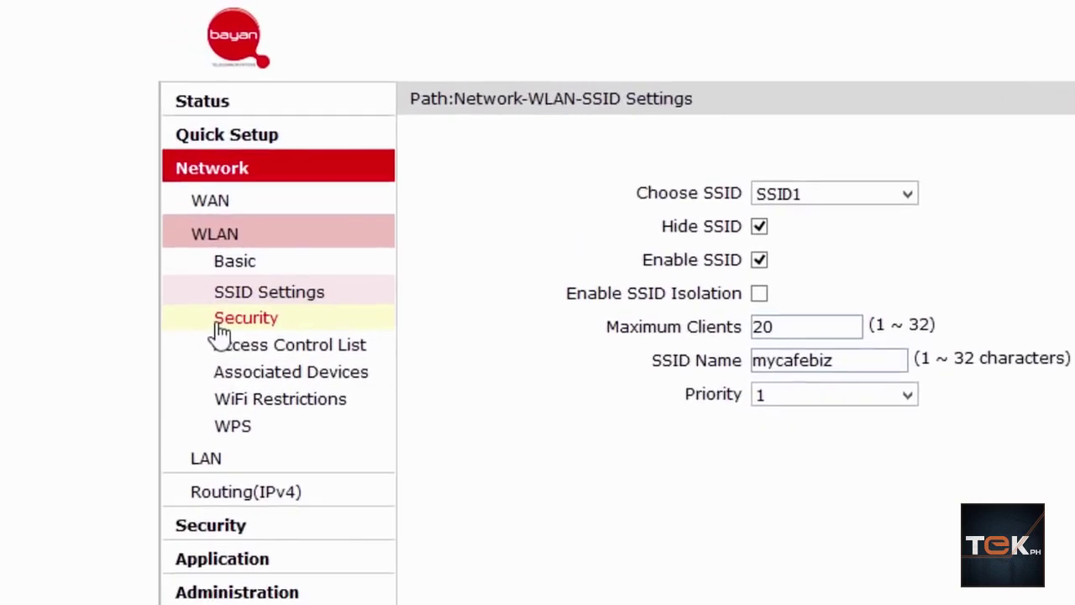
Open WLAN Security for SSID1 with WPA/WPA2-PSK authentication and select the existing passphrase
left_click(220, 326)
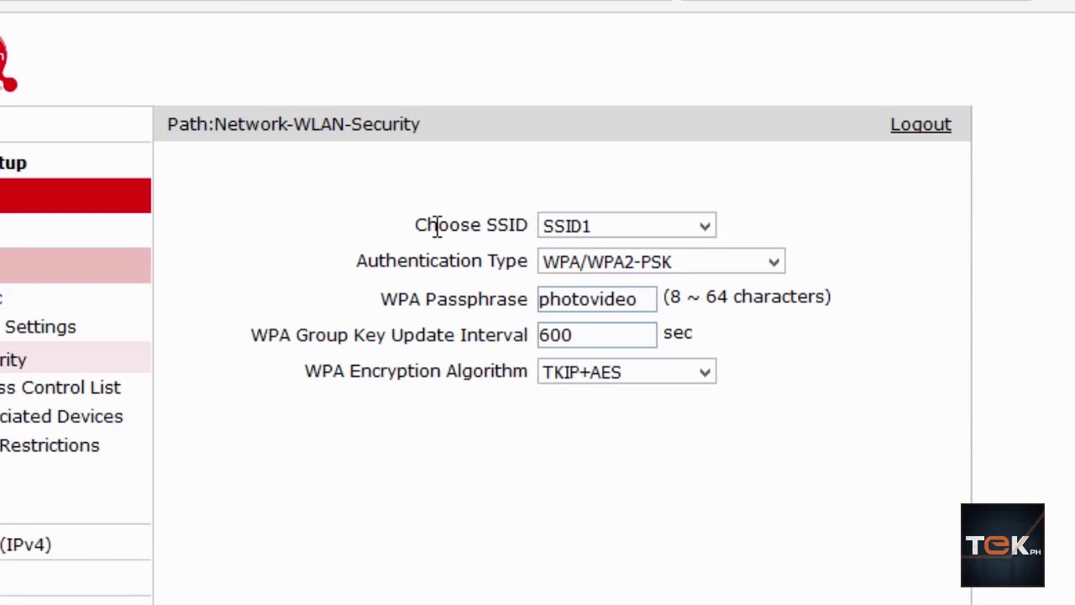
left_click(608, 235)
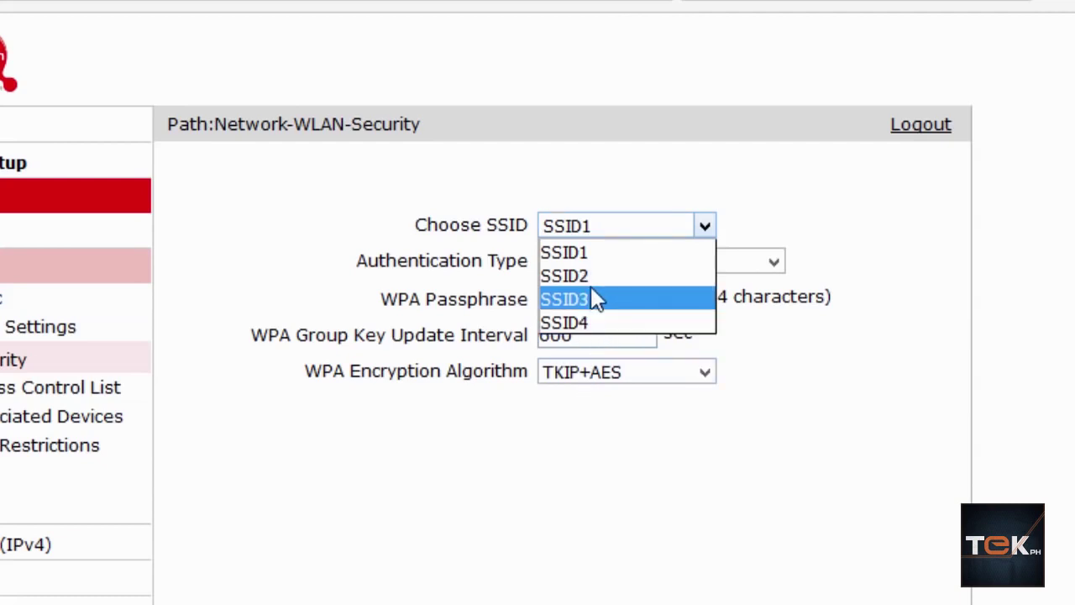
left_click(928, 268)
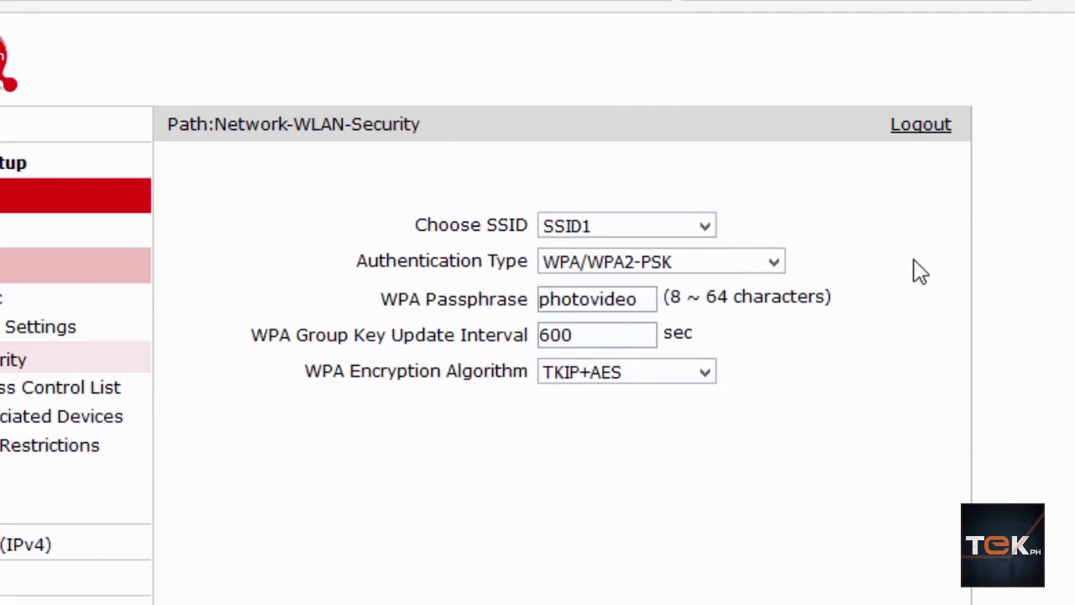
left_click(694, 275)
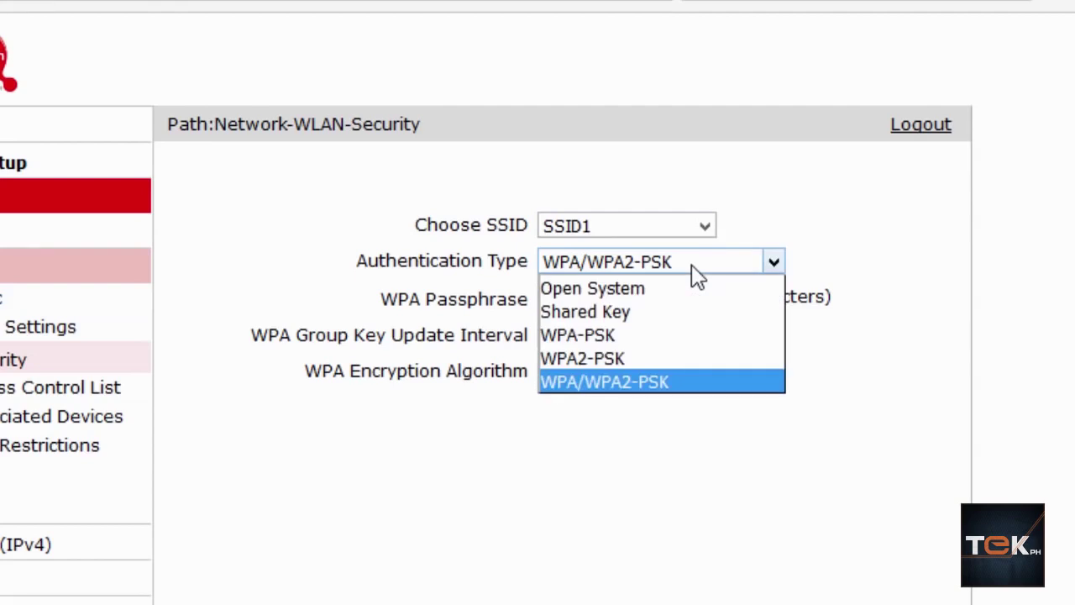
left_click(1004, 297)
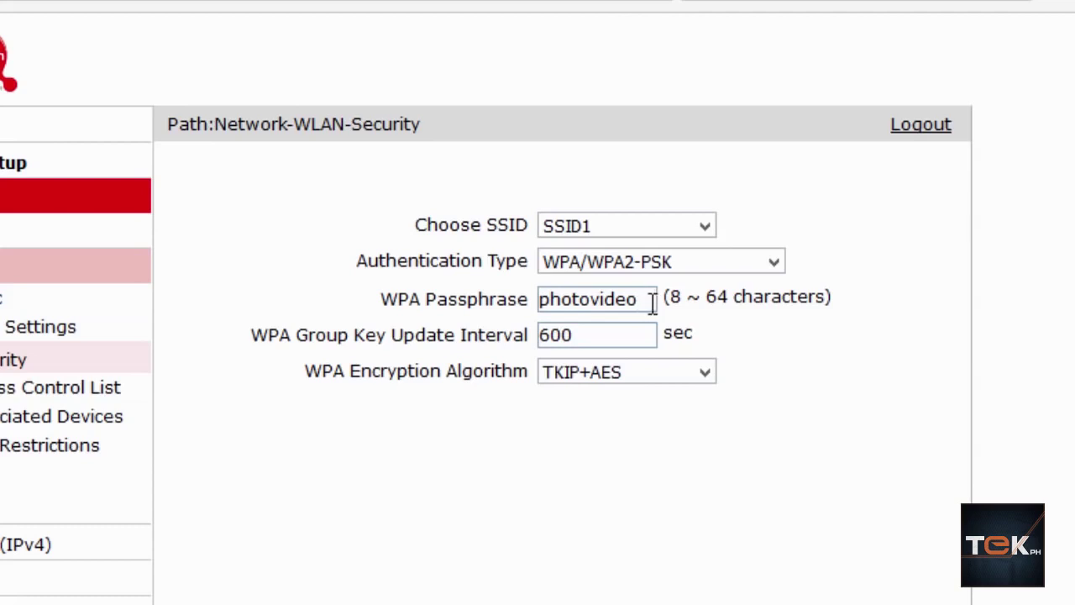
left_click_drag(652, 300, 528, 302)
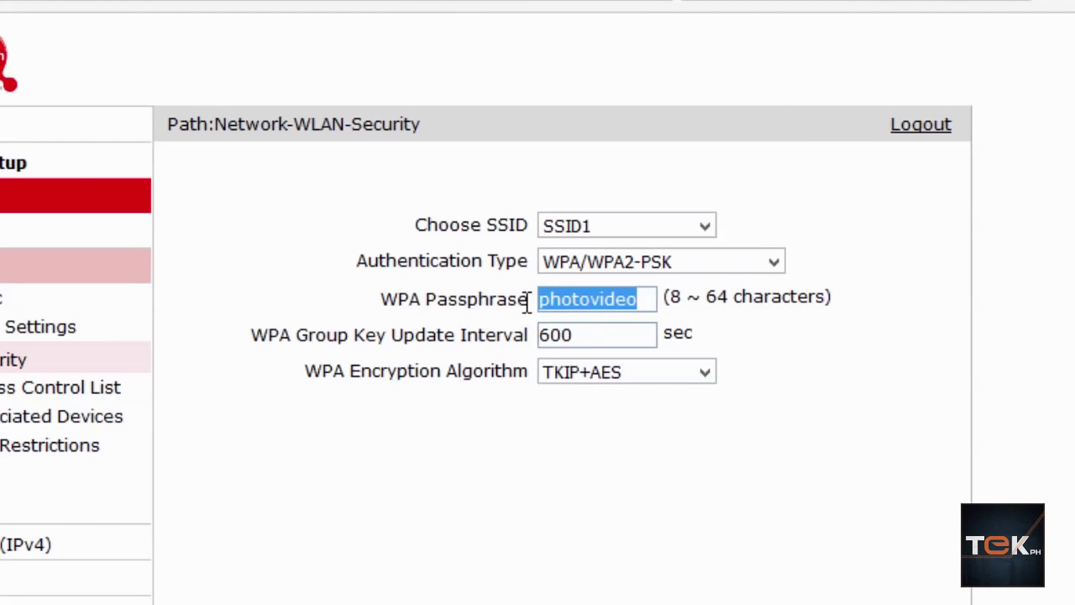
Enter the new WPA passphrase and keep TKIP+AES as the encryption algorithm
type("testpass")
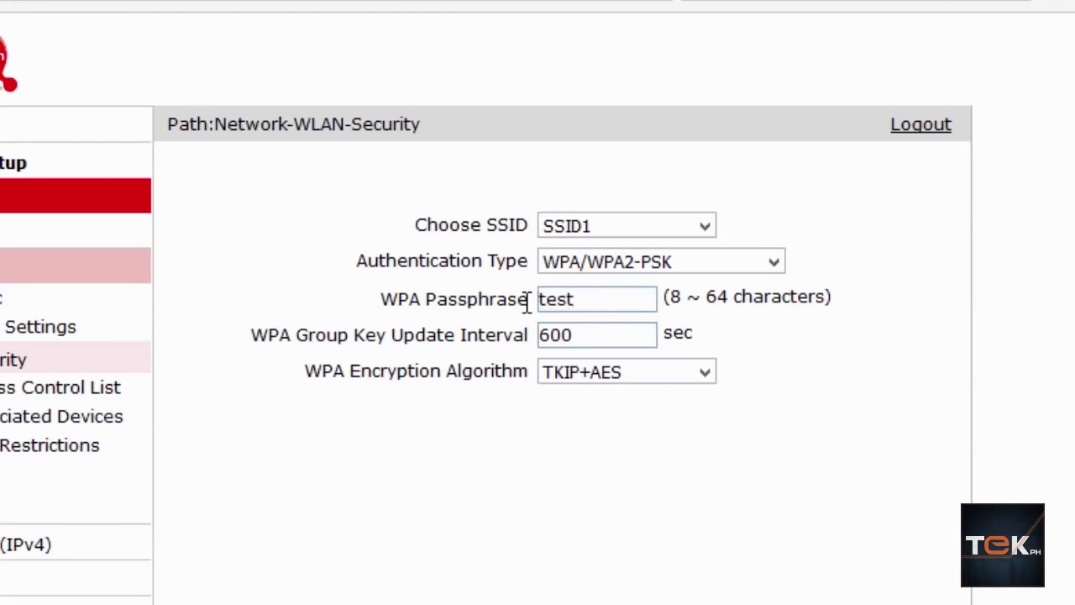
left_click(605, 375)
left_click(840, 409)
left_click(702, 378)
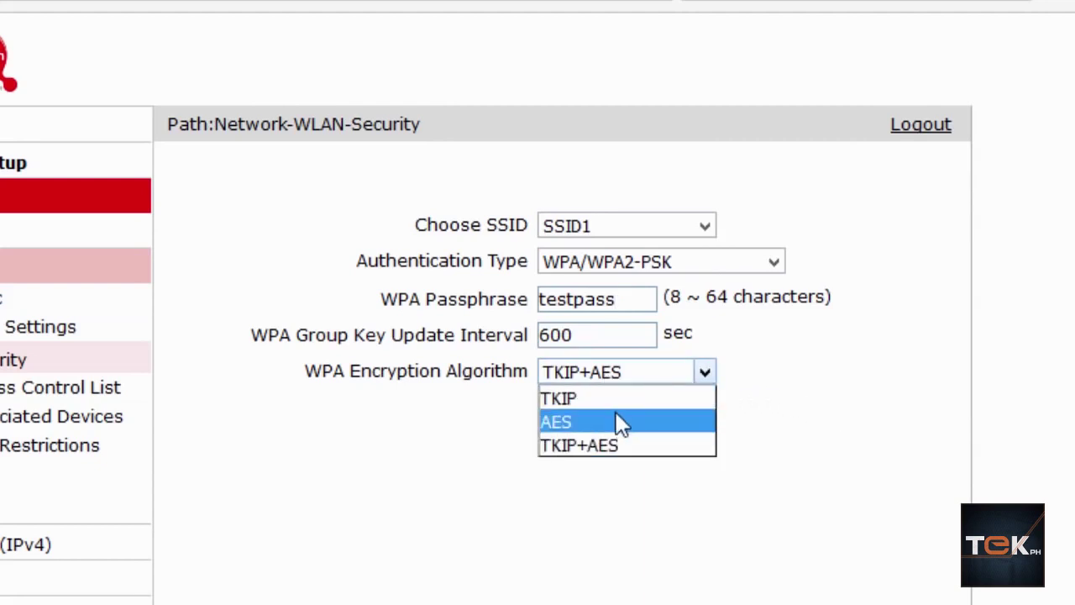
left_click(619, 448)
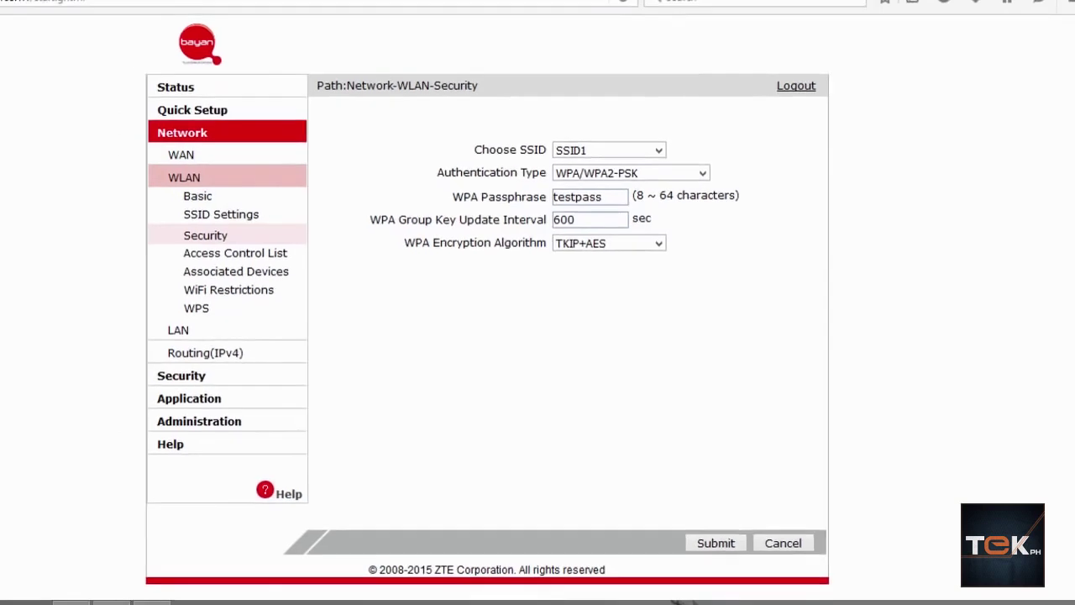
left_click(1041, 598)
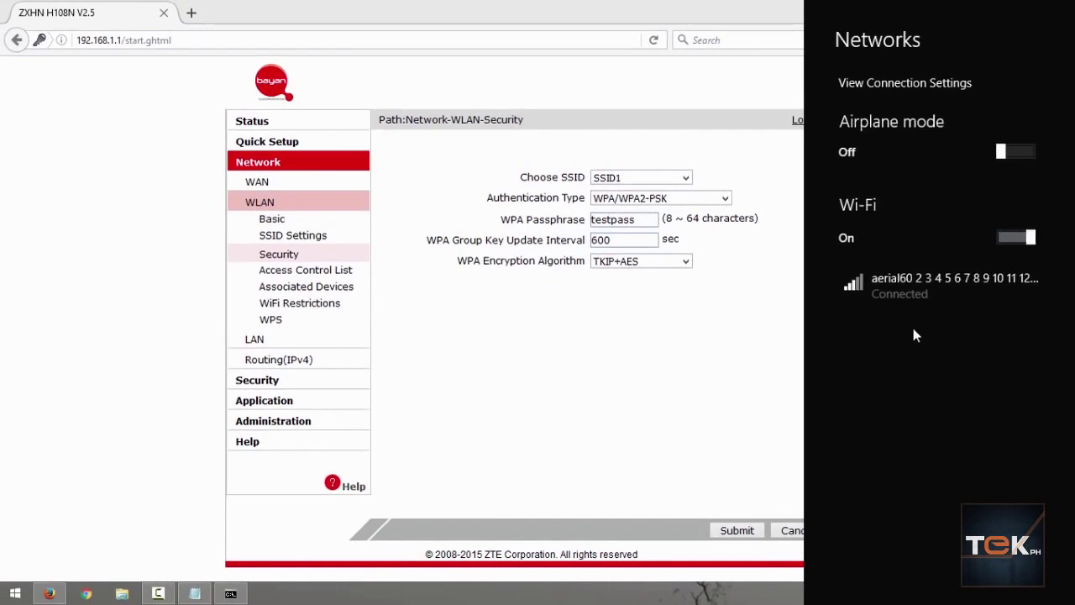
left_click(702, 320)
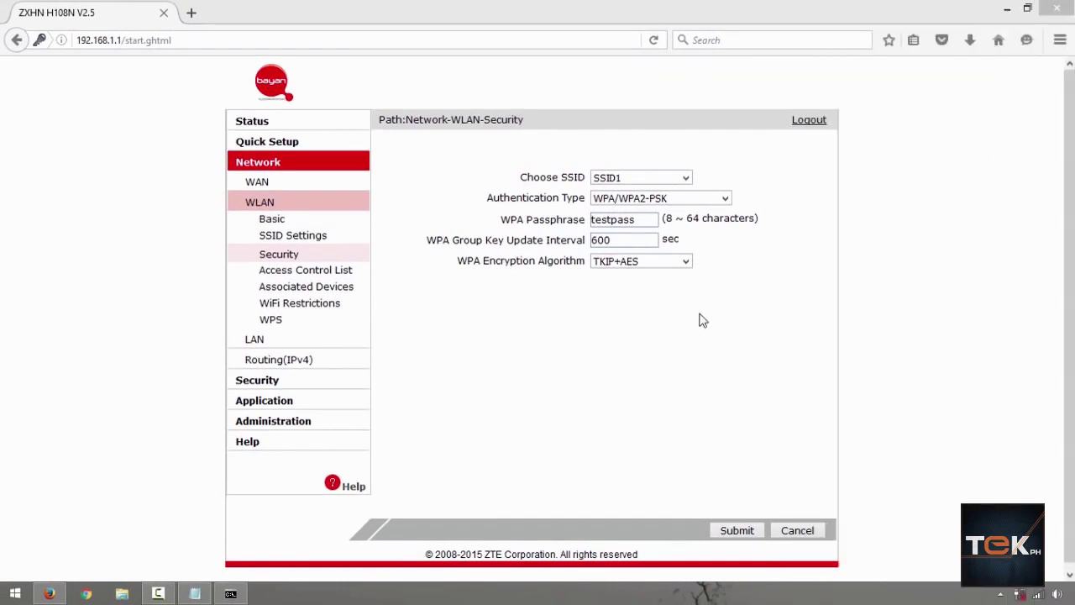